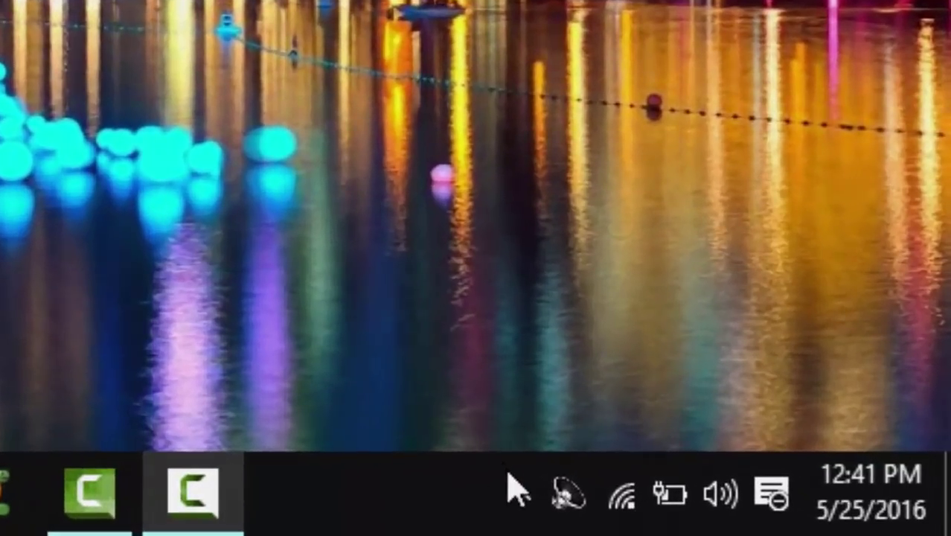
# Launch TwoFingerScroll Settings from the tray and view the Tapping options
pyautogui.click(807, 521)
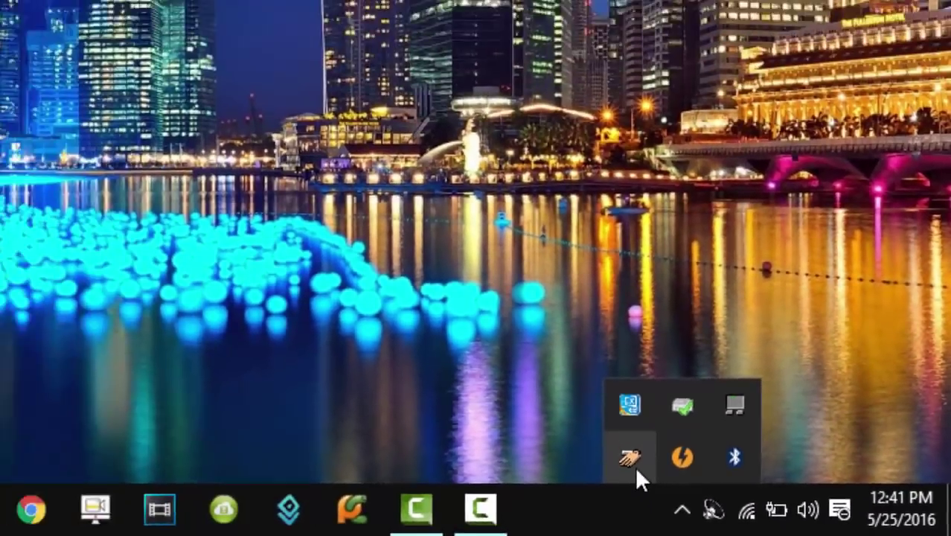
pyautogui.doubleClick(435, 409)
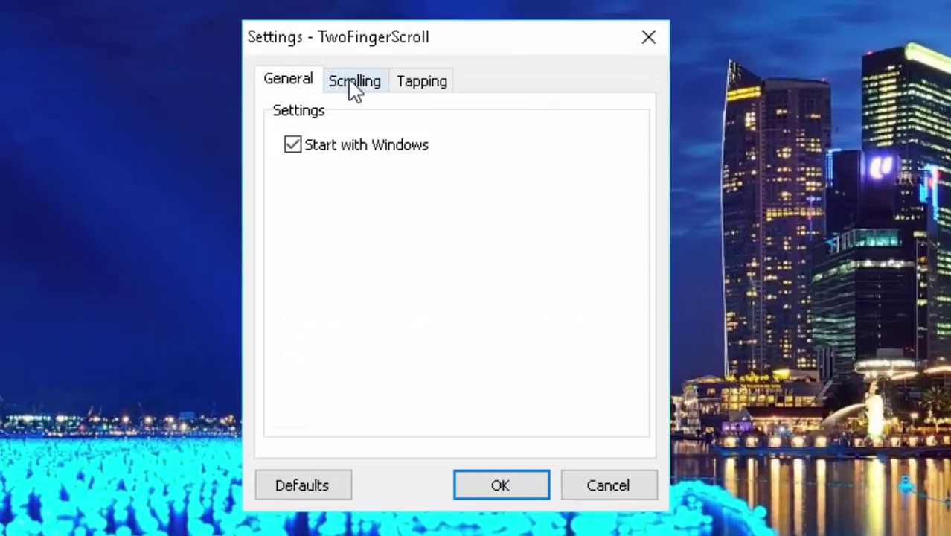
pyautogui.click(354, 81)
pyautogui.click(422, 81)
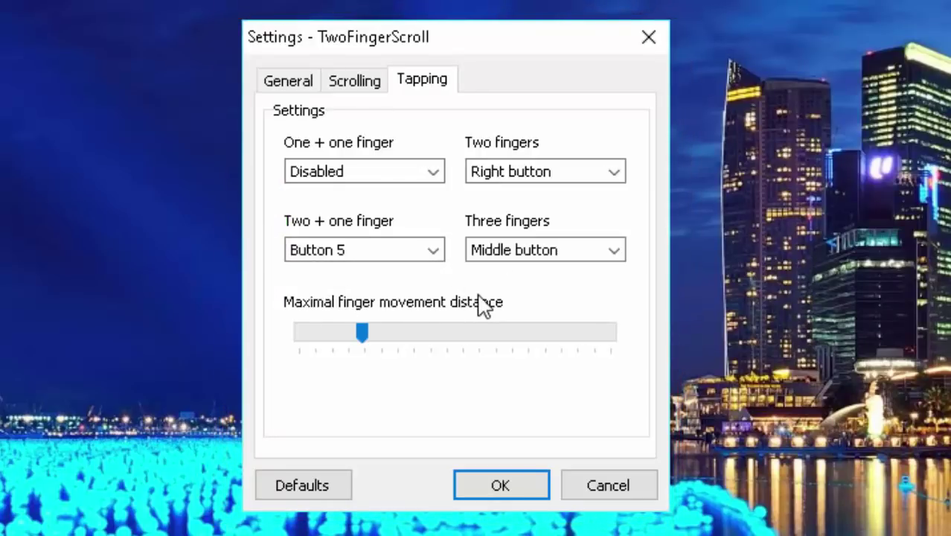
# Review the Scrolling and General options, returning to Tapping with Two fingers = Right button
pyautogui.click(354, 81)
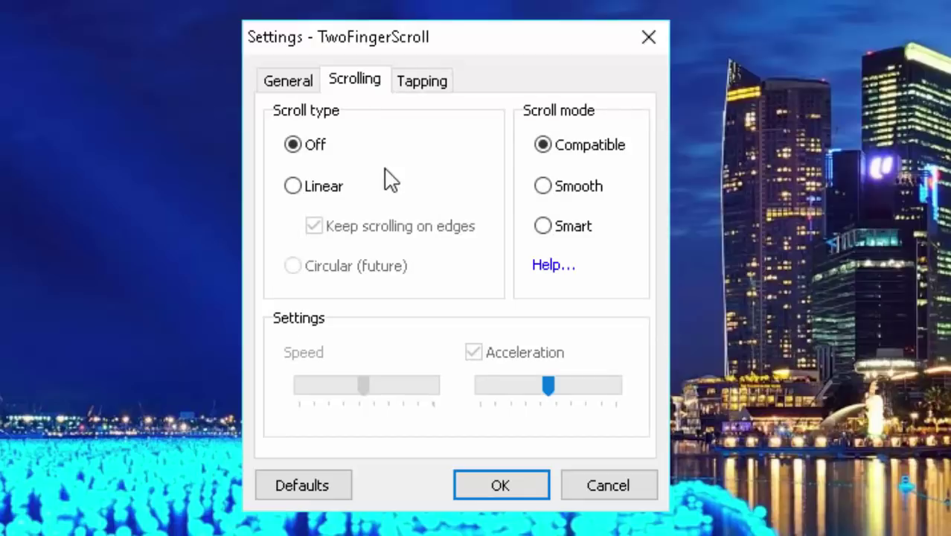
pyautogui.click(288, 81)
pyautogui.click(354, 81)
pyautogui.click(422, 81)
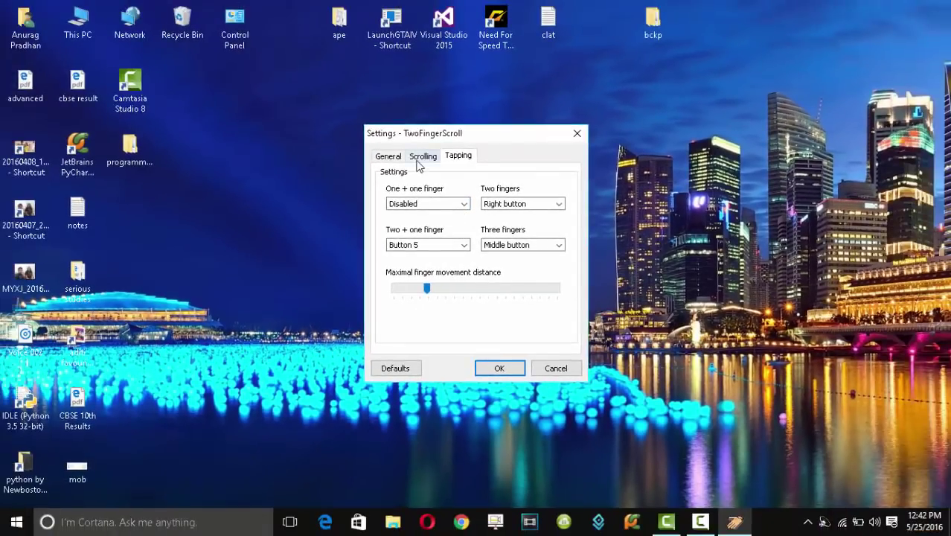
# Bring up the desktop shortcut menu and refresh the desktop twice to confirm right-click works
pyautogui.click(588, 93)
pyautogui.rightClick(624, 95)
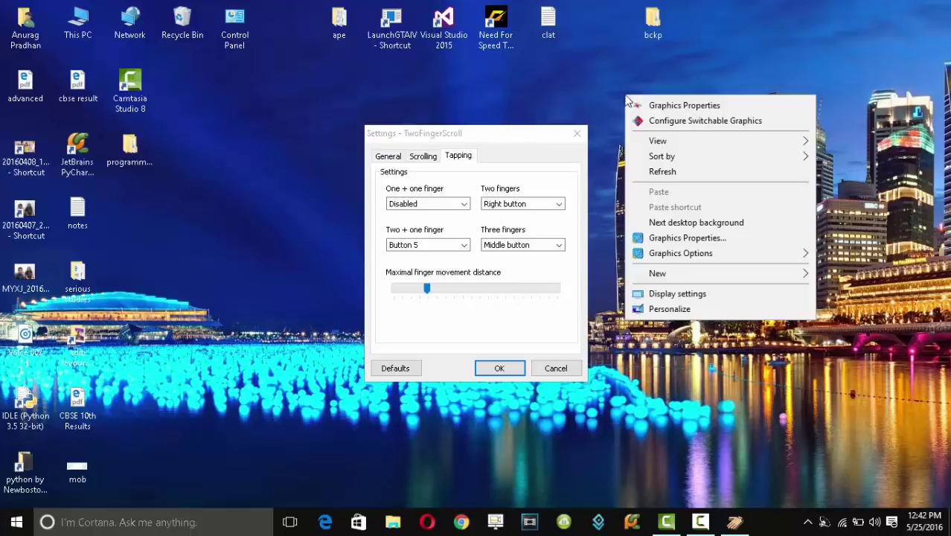
pyautogui.click(661, 173)
pyautogui.rightClick(654, 172)
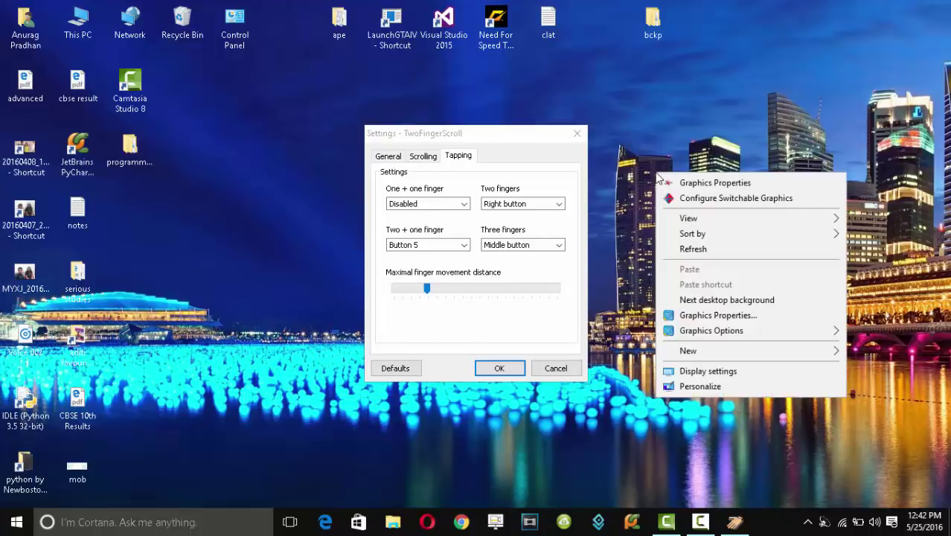
pyautogui.click(684, 252)
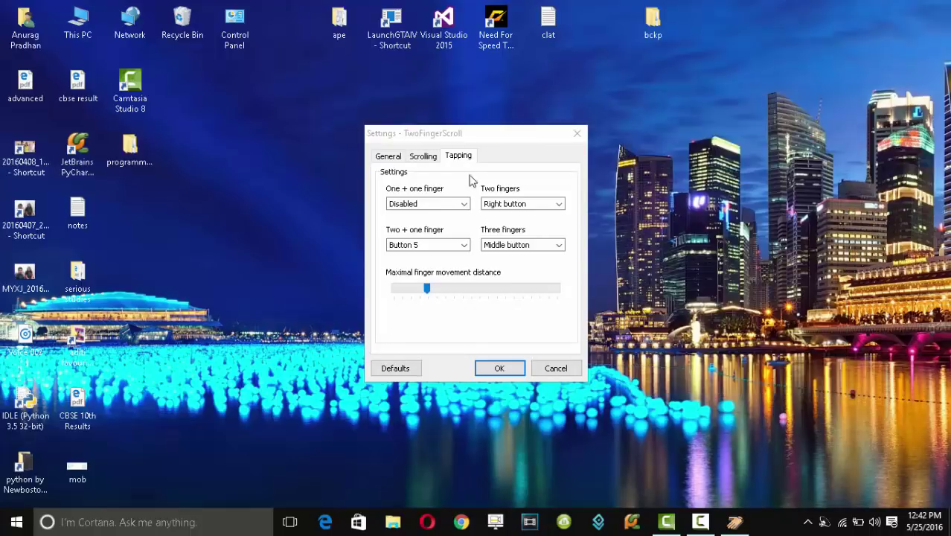
# Review the Scrolling and General options before closing the Settings dialog
pyautogui.click(424, 156)
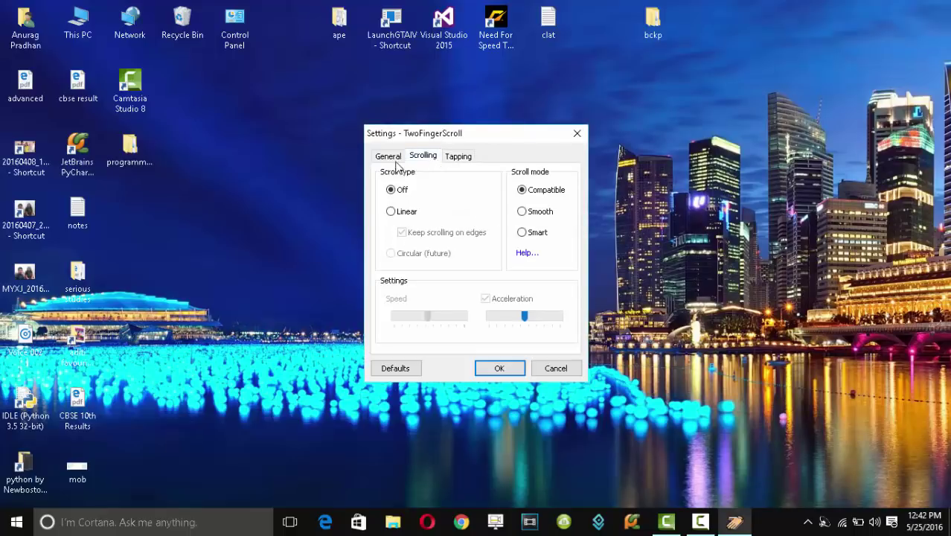
pyautogui.click(388, 156)
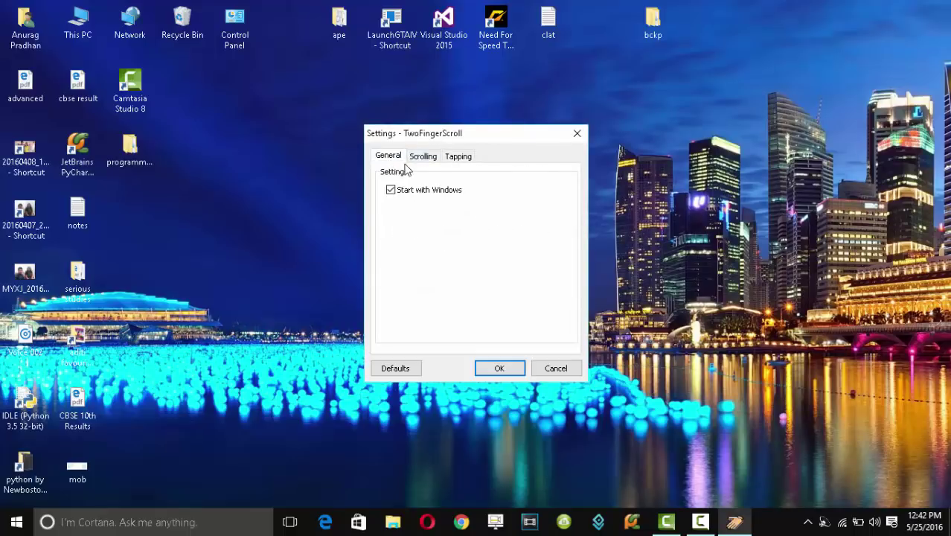
pyautogui.click(577, 133)
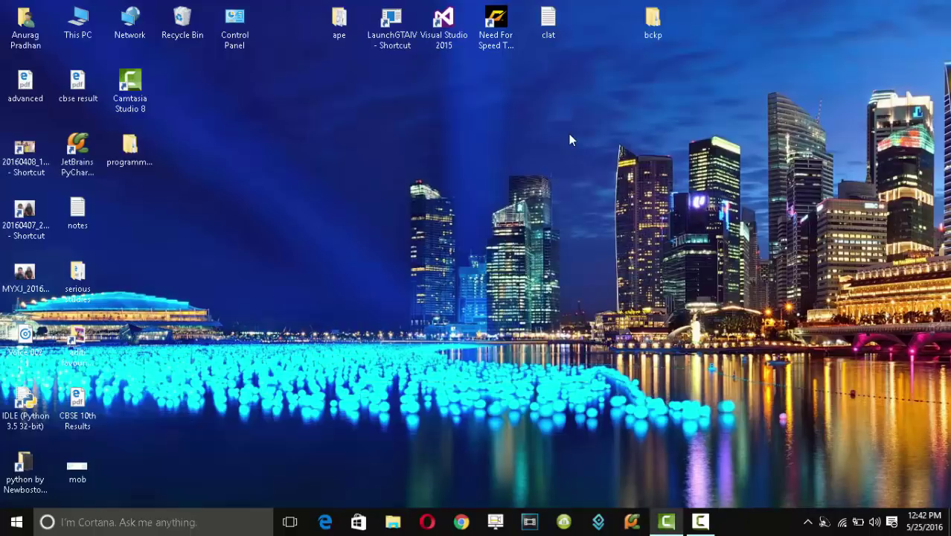
pyautogui.rightClick(527, 165)
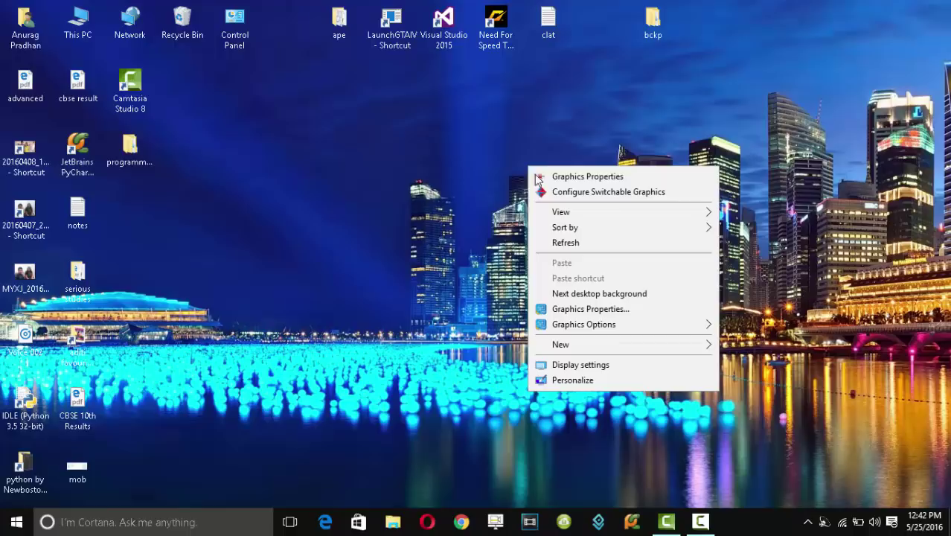
pyautogui.click(564, 244)
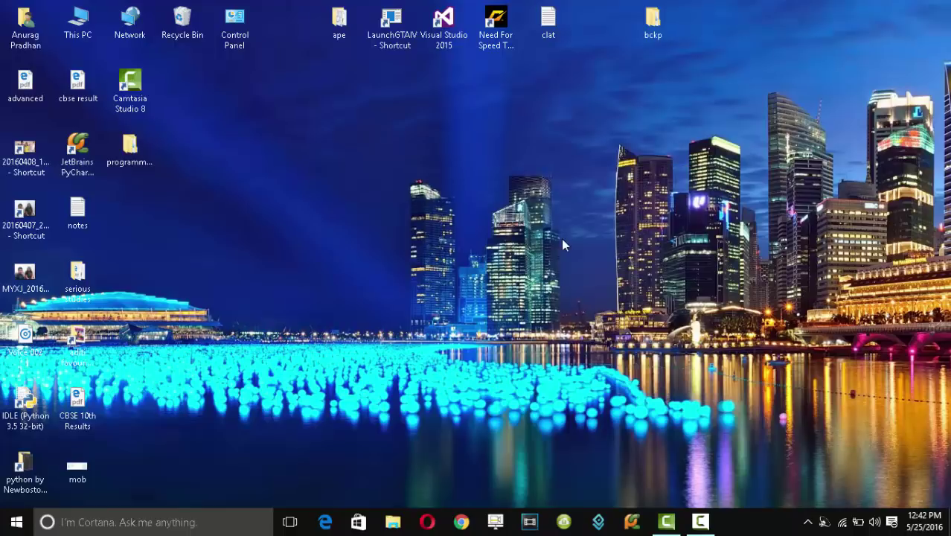